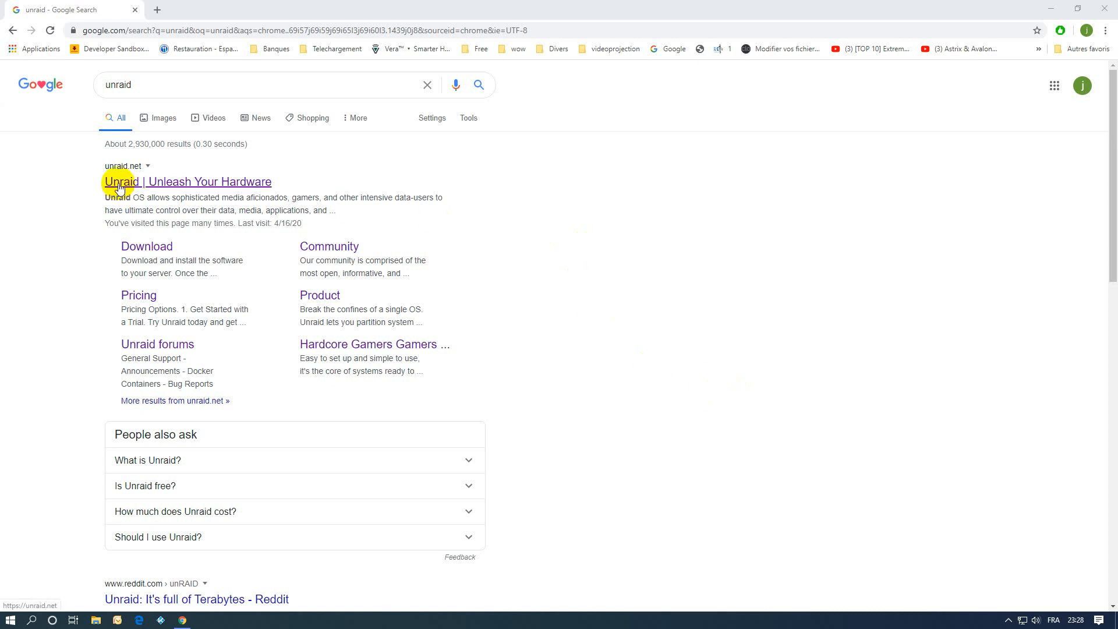
Open the Unraid website from the search results and sign in to the account.
click(118, 185)
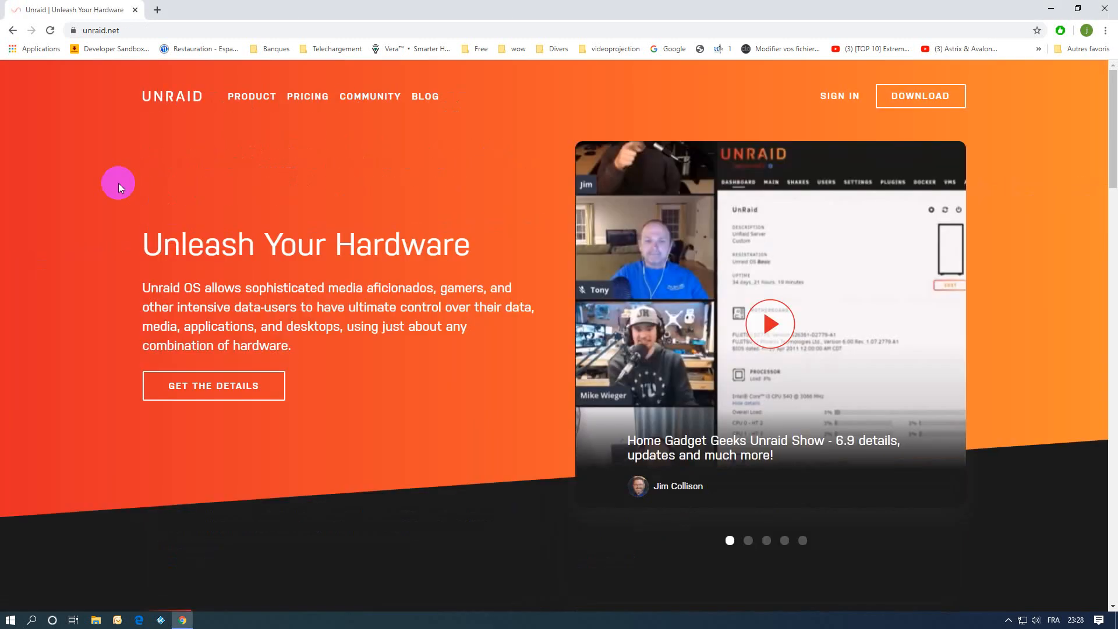
click(840, 99)
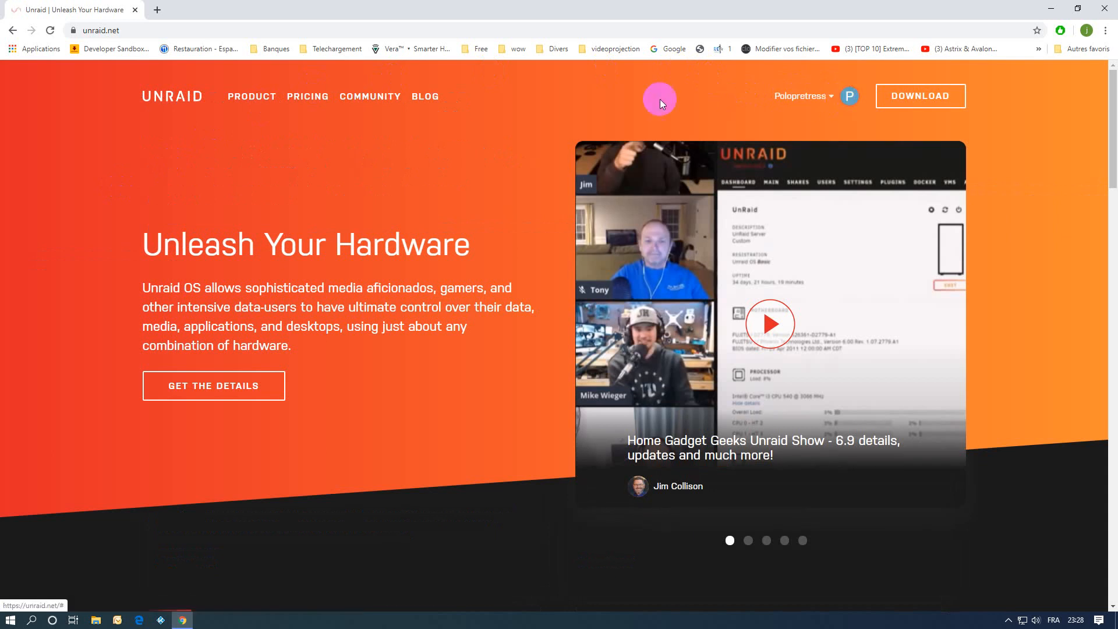
Review the "Customize To Your Needs" user categories on the Unraid home page.
scroll(480, 250, down, 5)
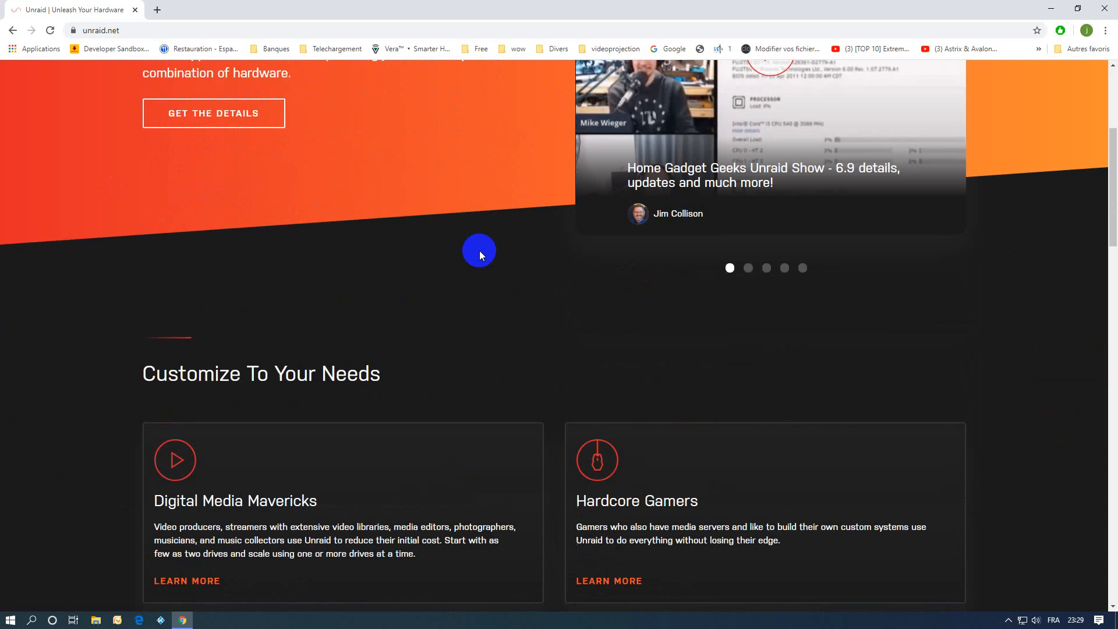
scroll(1039, 248, down, 5)
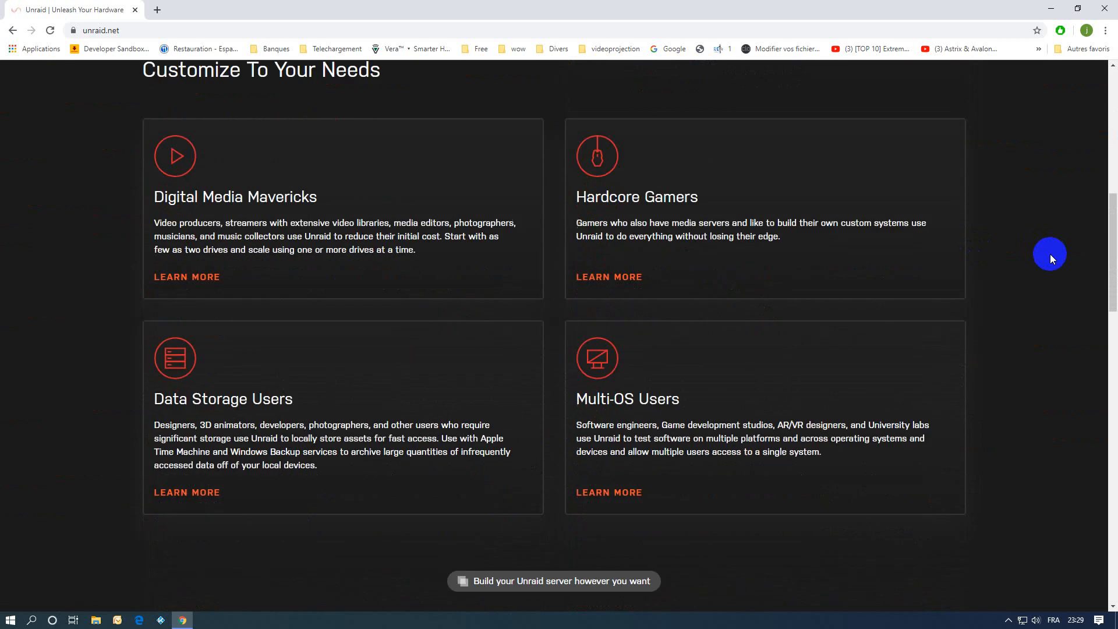
scroll(1049, 254, down, 3)
scroll(1049, 254, up, 3)
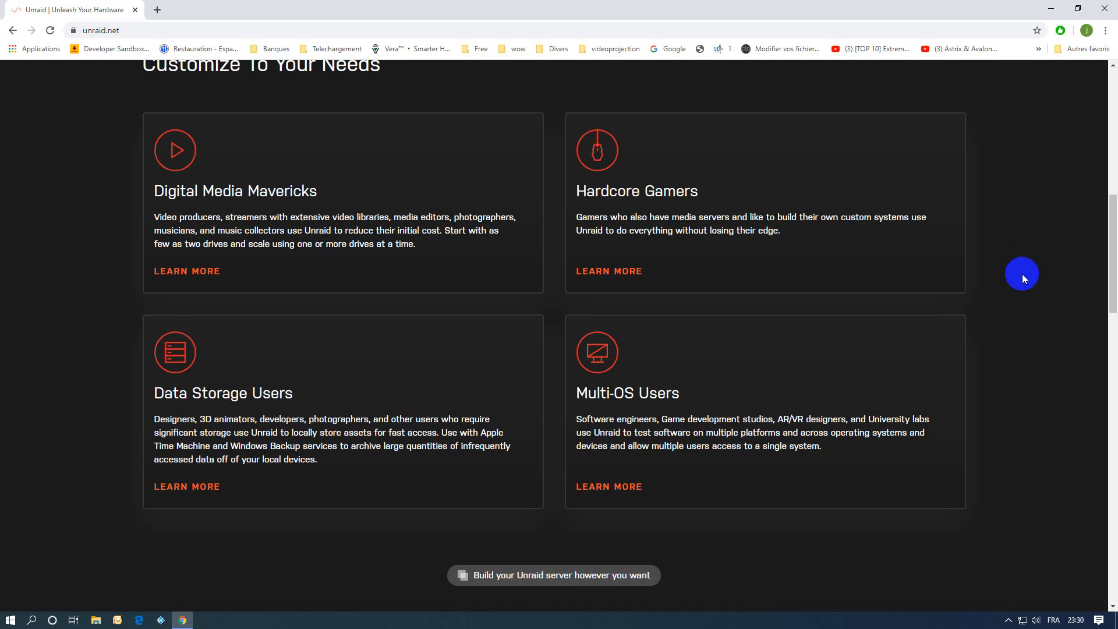
scroll(1051, 297, up, 4)
scroll(1051, 297, up, 6)
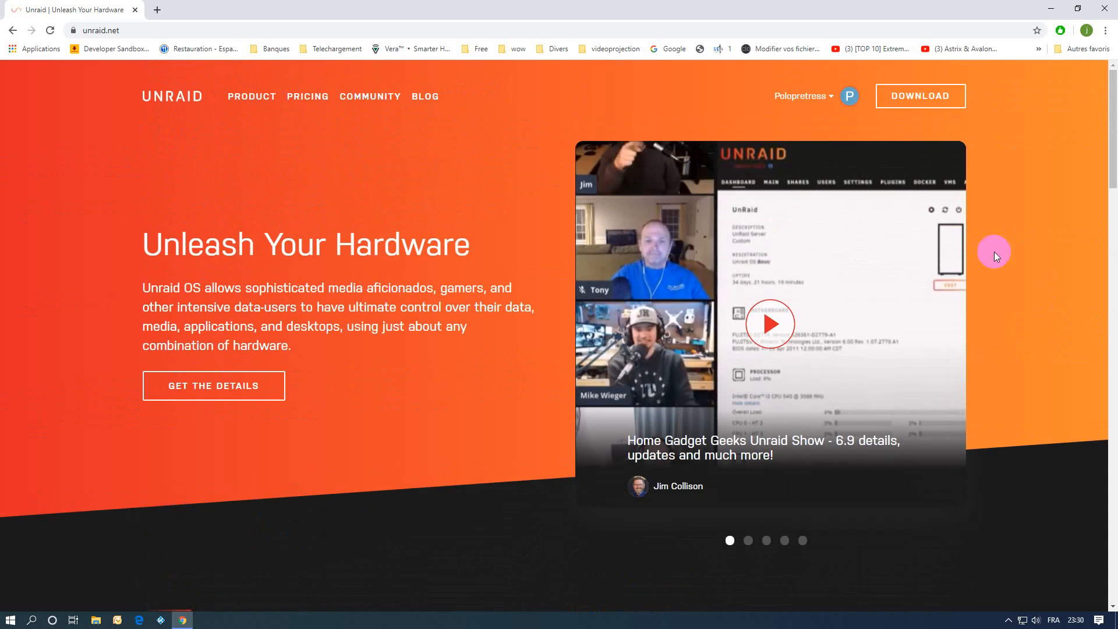
Open the pricing page and compare the trial with the Basic, Plus and Pro registration keys.
click(294, 98)
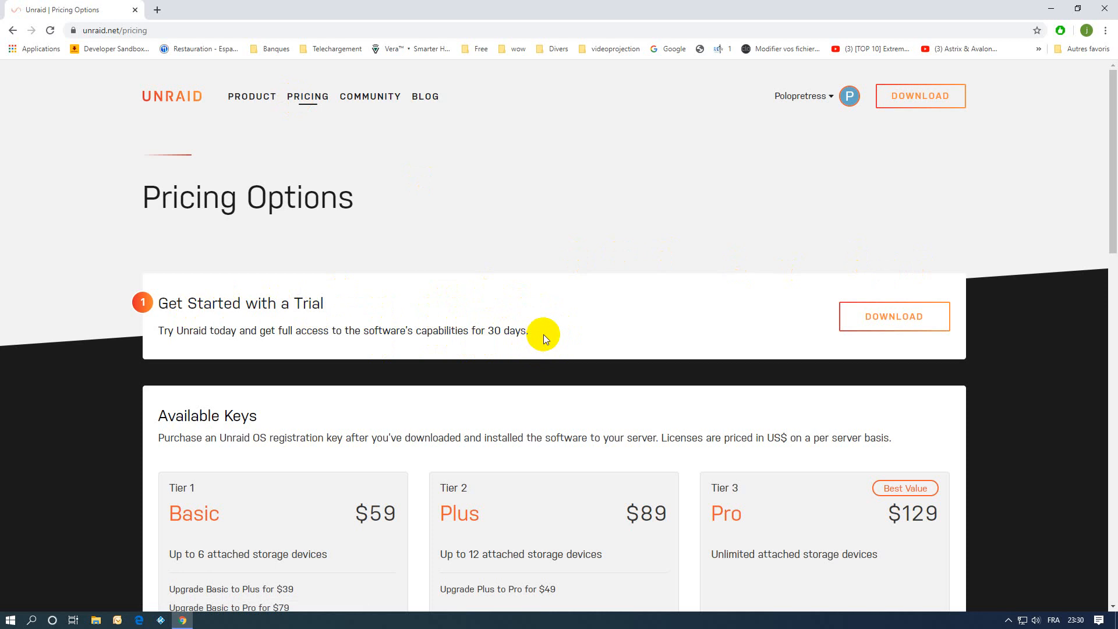
scroll(543, 334, down, 3)
scroll(543, 334, down, 1)
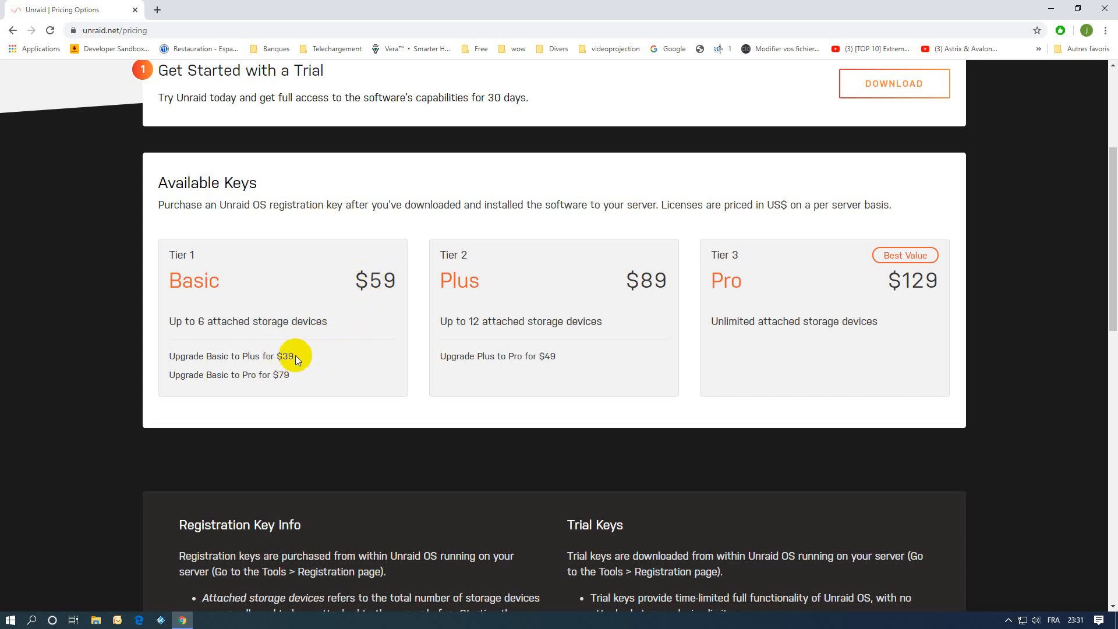
double_click(382, 277)
double_click(654, 287)
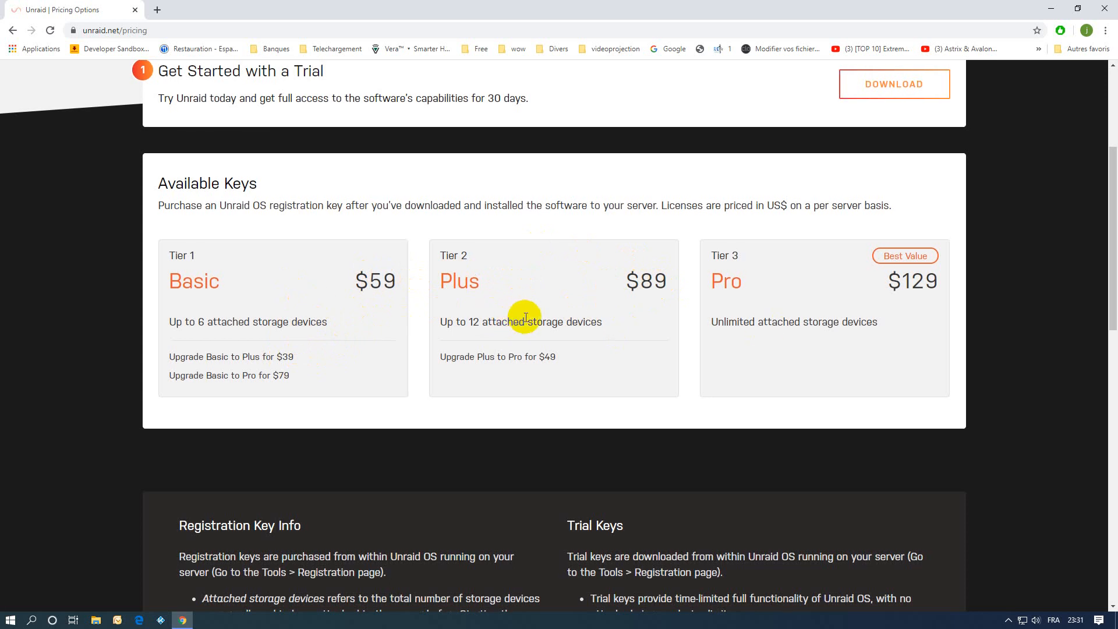
scroll(523, 312, up, 4)
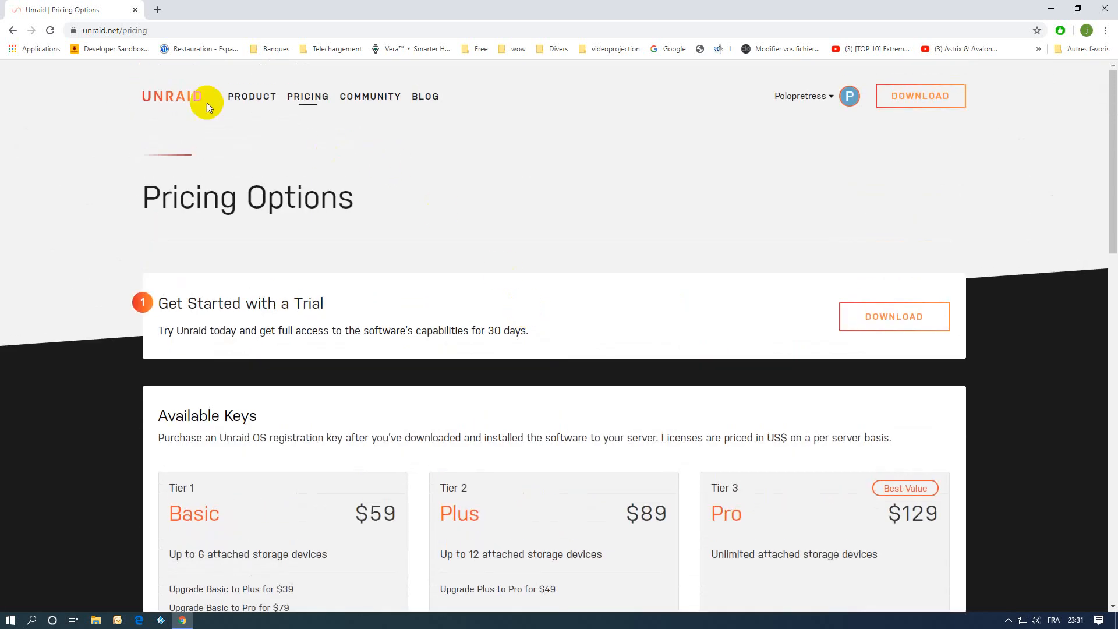
Open the Unraid Server OS download page and download the USB Creator for Windows.
click(913, 100)
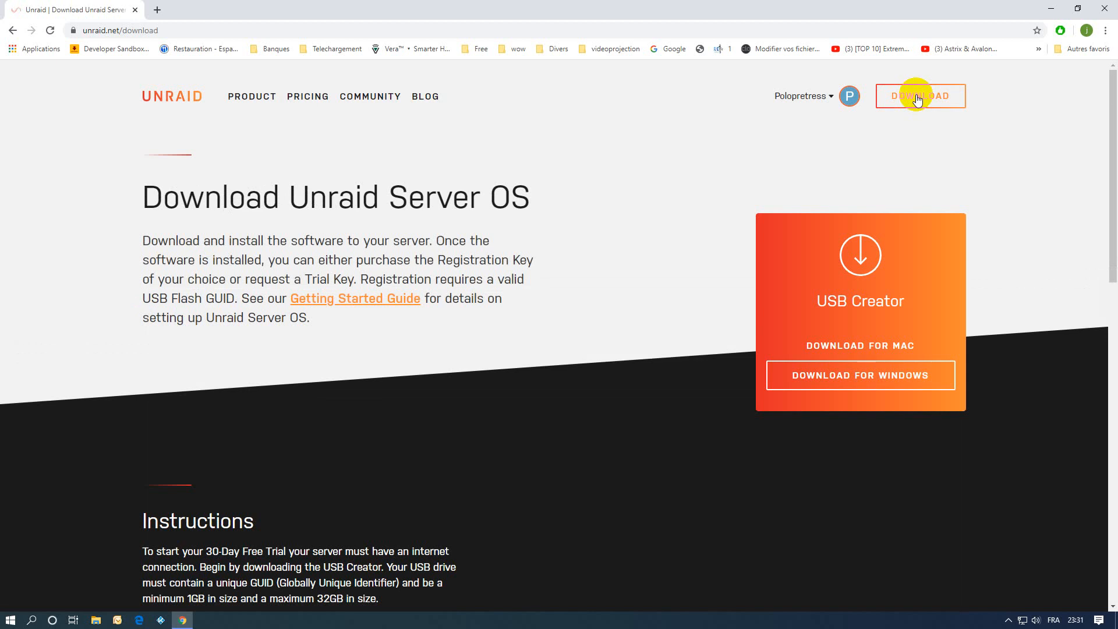
click(918, 107)
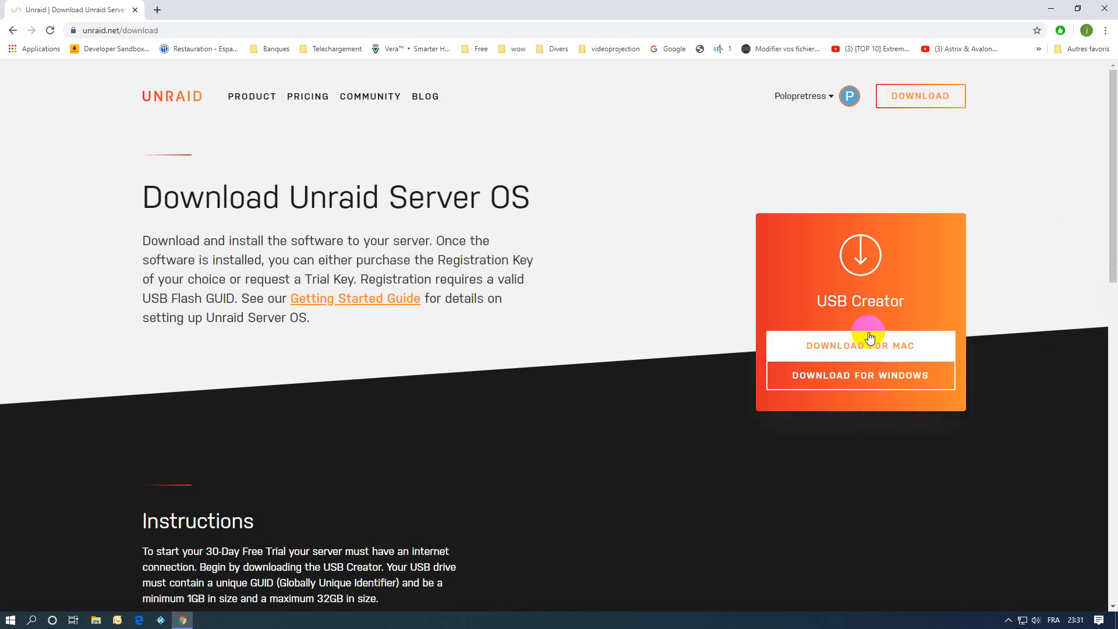
click(851, 389)
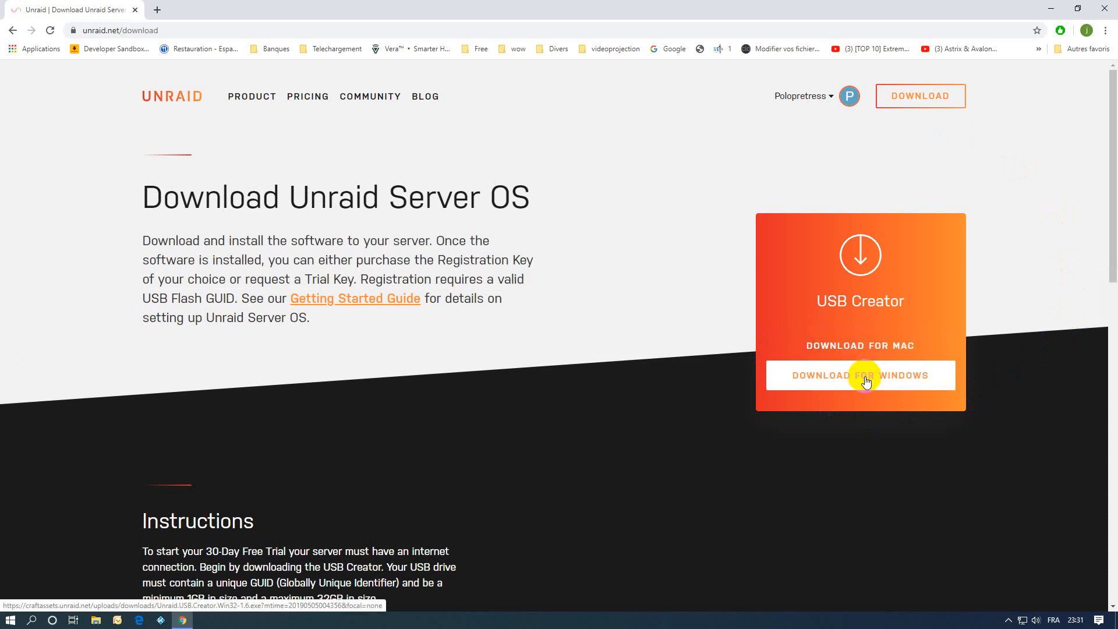
click(865, 382)
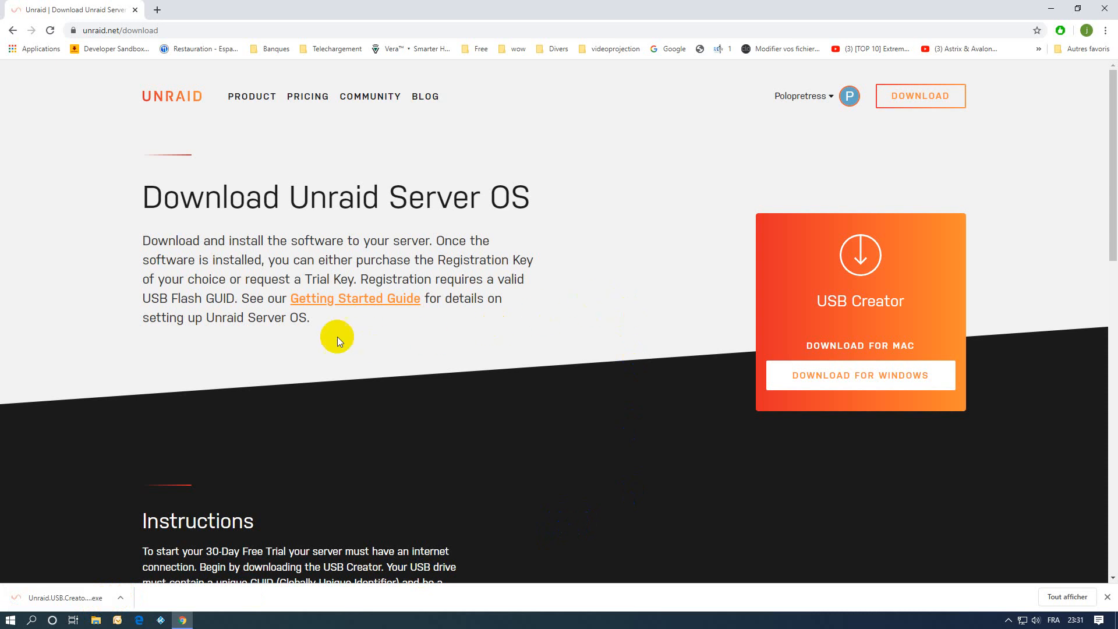
Open the Getting Started Guide and read its sections from USB flash preparation through BIOS, boot modes, webGui connection and array setup.
click(348, 302)
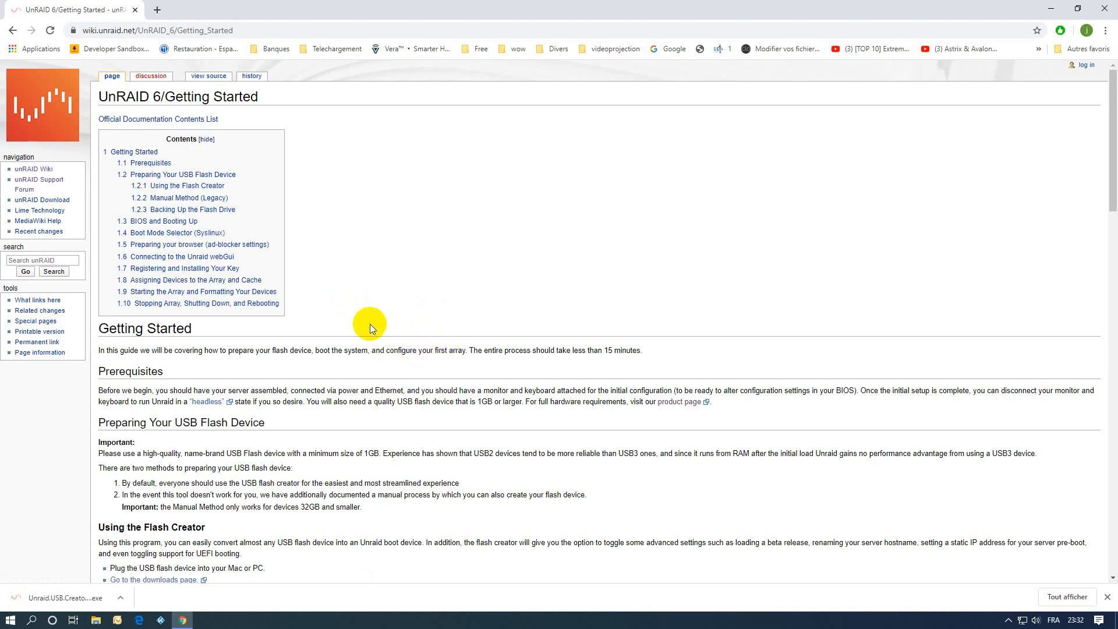
scroll(369, 324, down, 3)
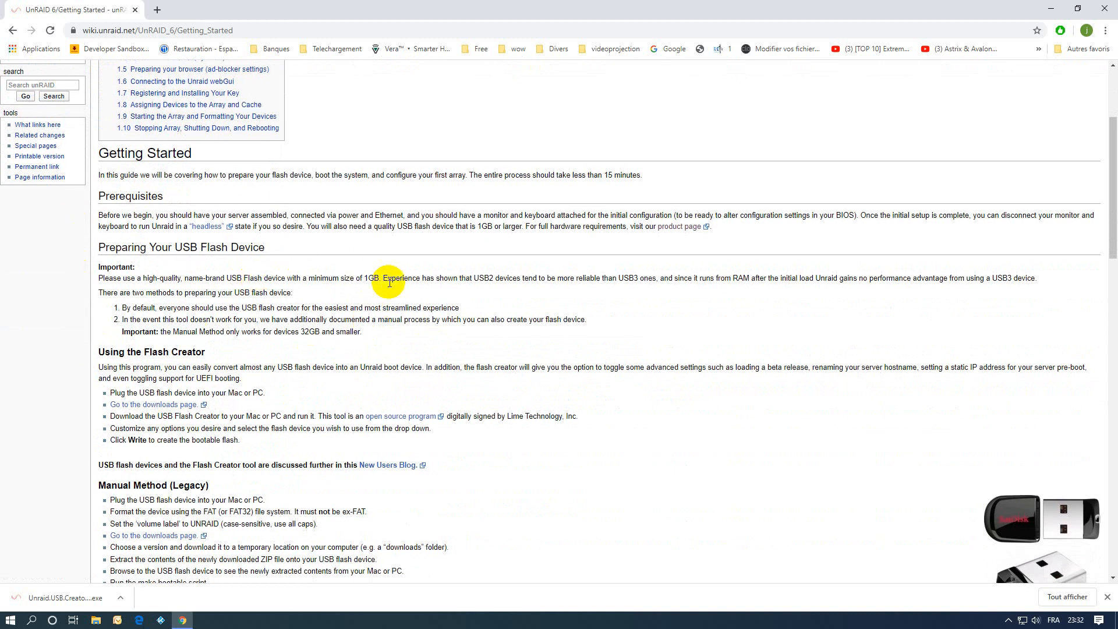
scroll(389, 283, down, 8)
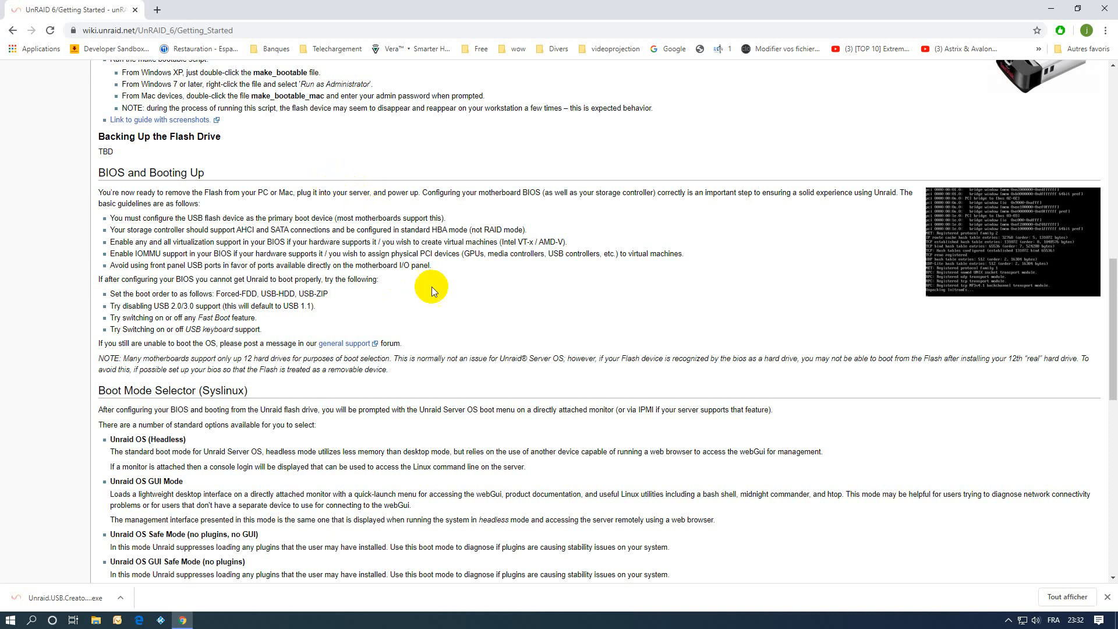
scroll(428, 287, down, 5)
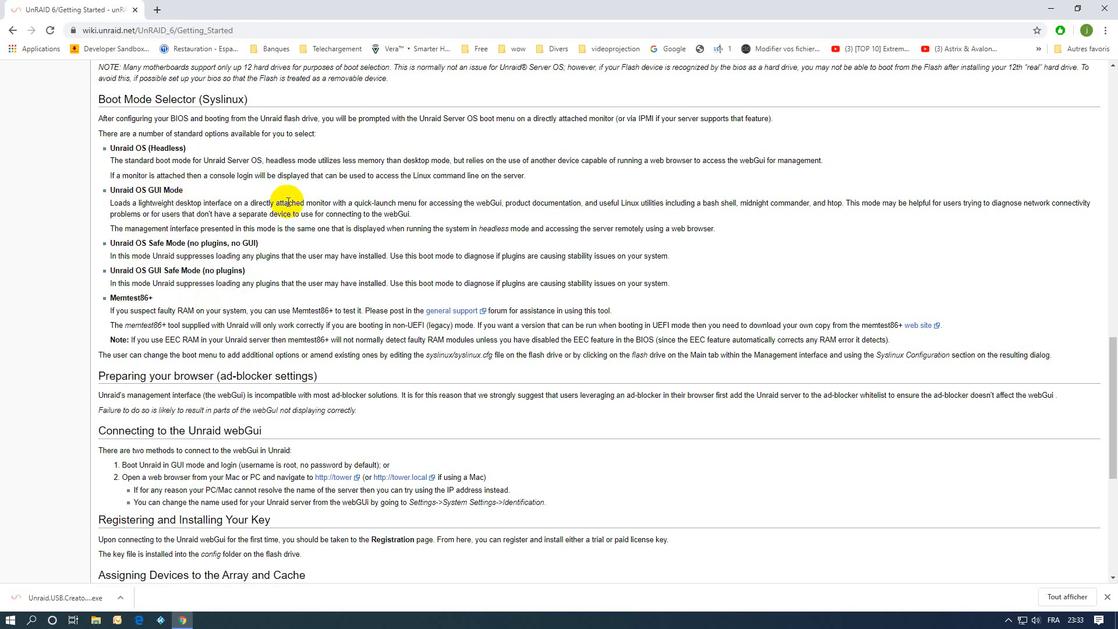
scroll(288, 201, down, 4)
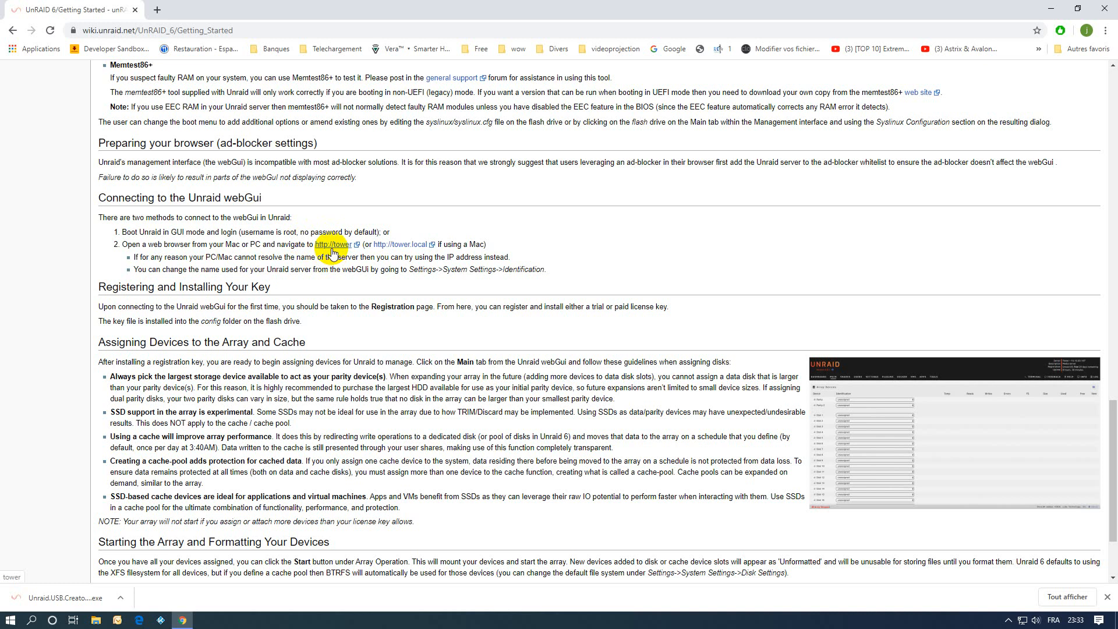
scroll(332, 251, down, 1)
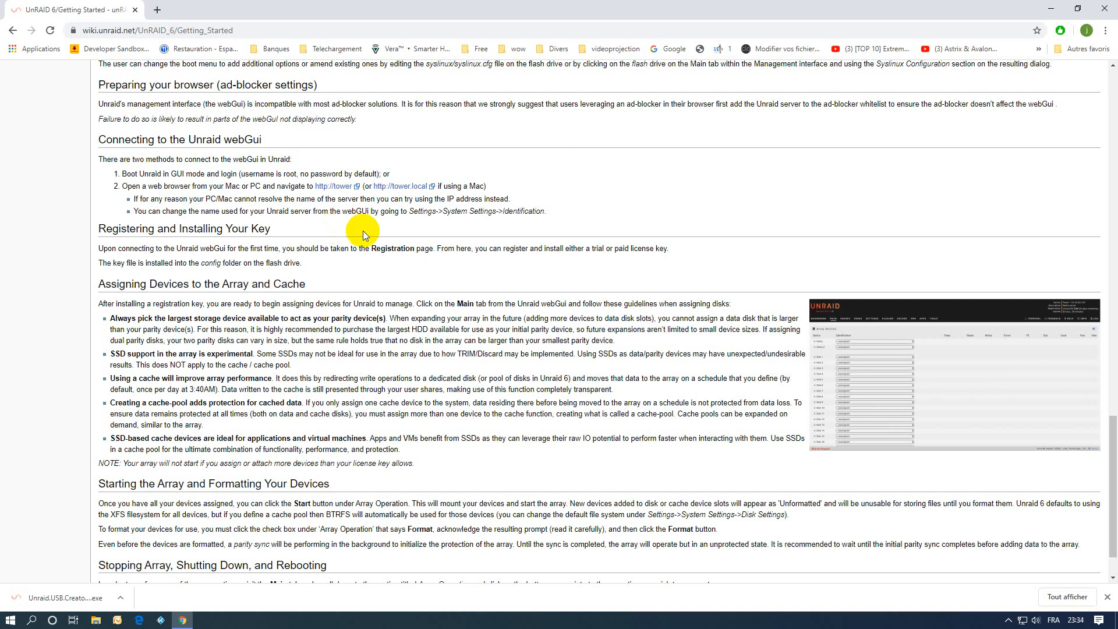
scroll(362, 230, down, 1)
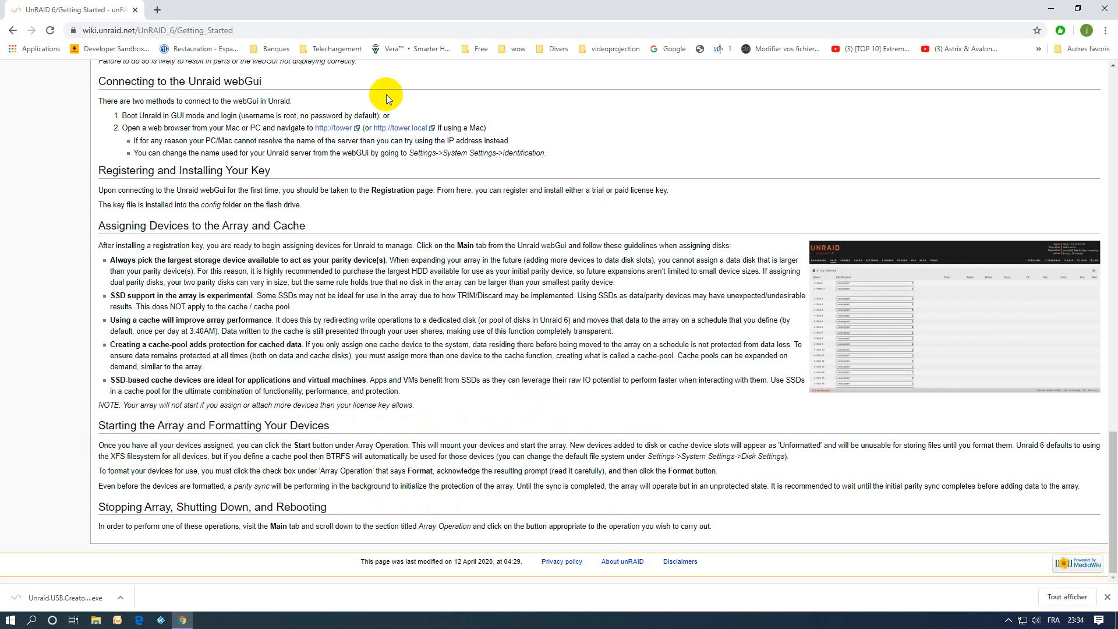
scroll(407, 210, up, 20)
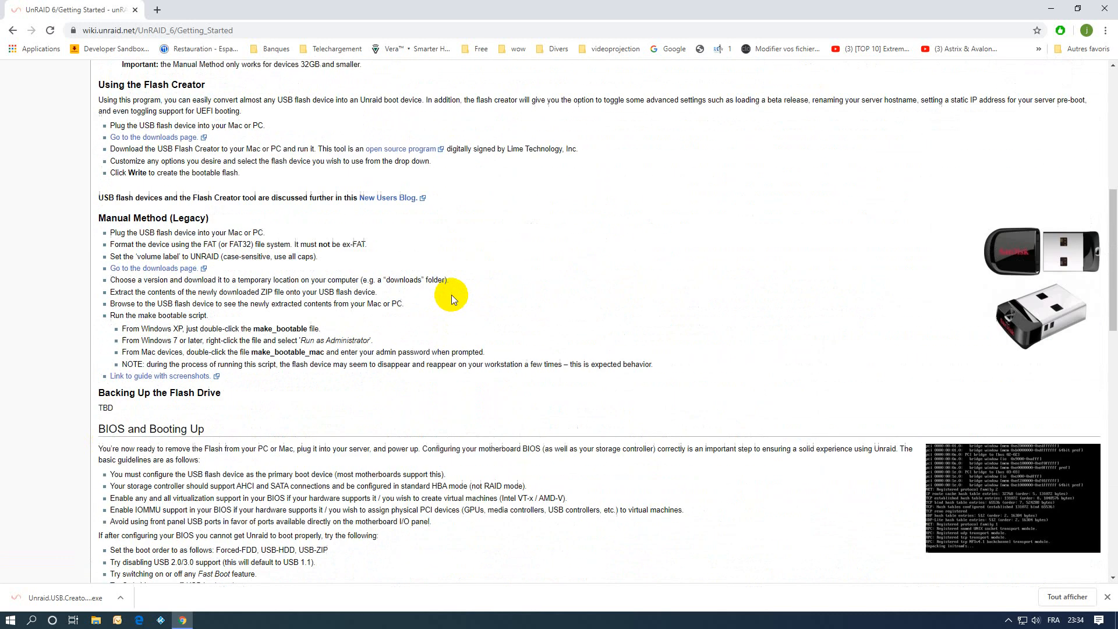
scroll(455, 298, up, 3)
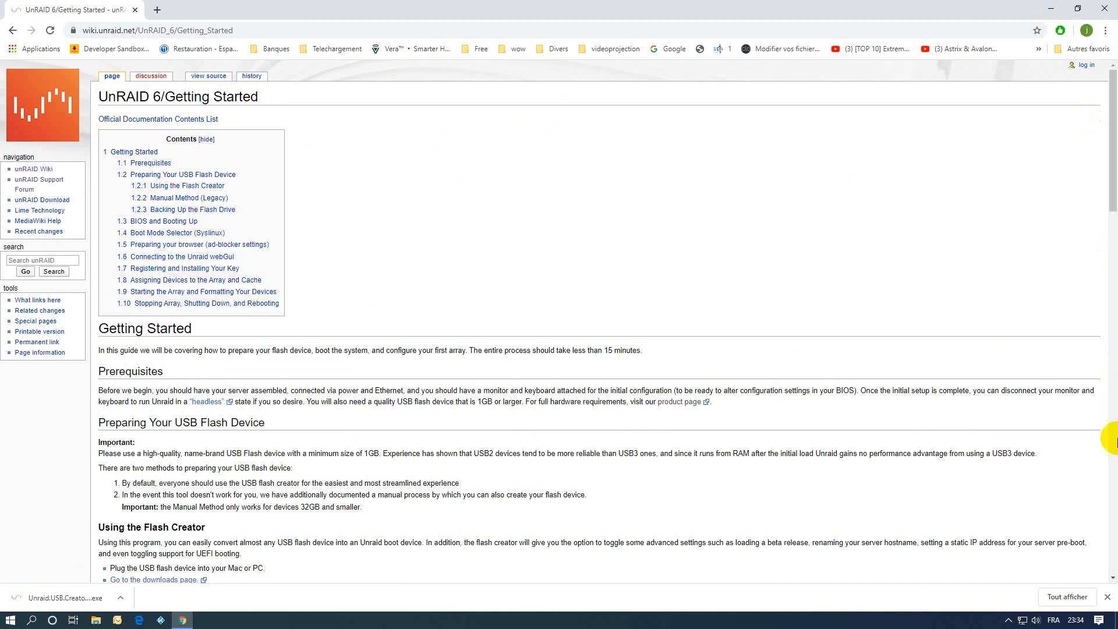
Show the newest downloaded USB Creator in its folder and launch Unraid.USB.Creator.Win32-1.6 (1).exe.
click(1067, 597)
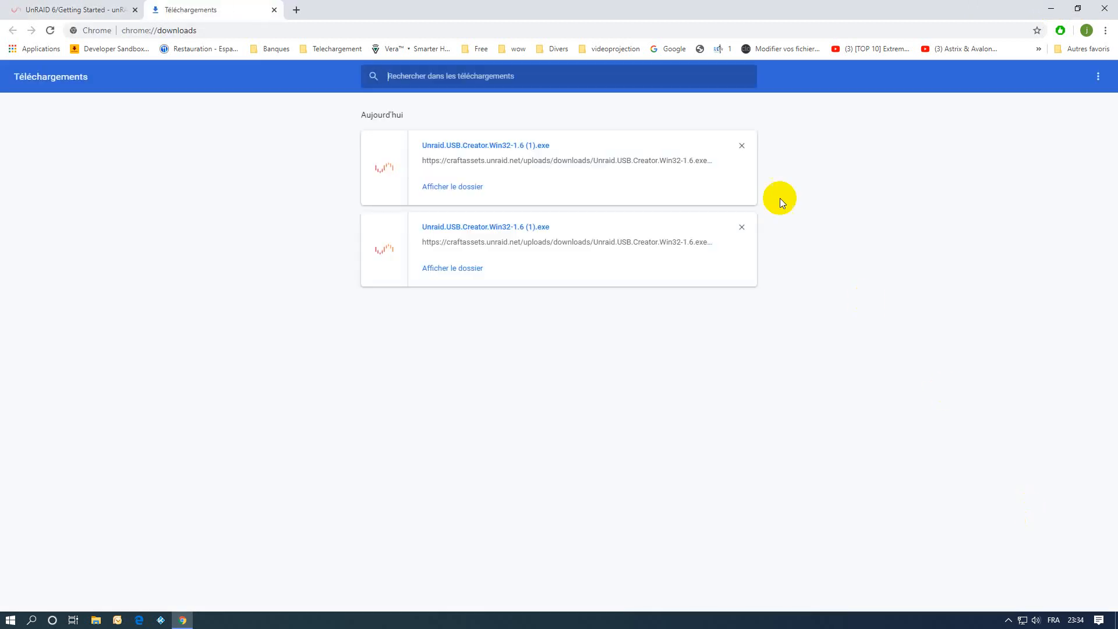
click(473, 185)
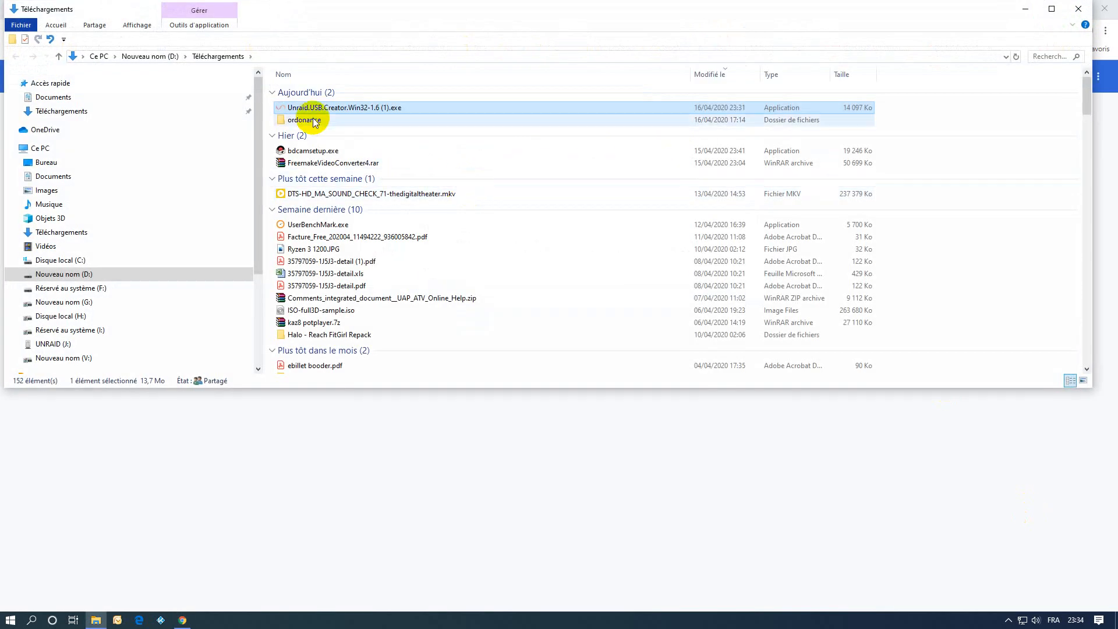
double_click(361, 108)
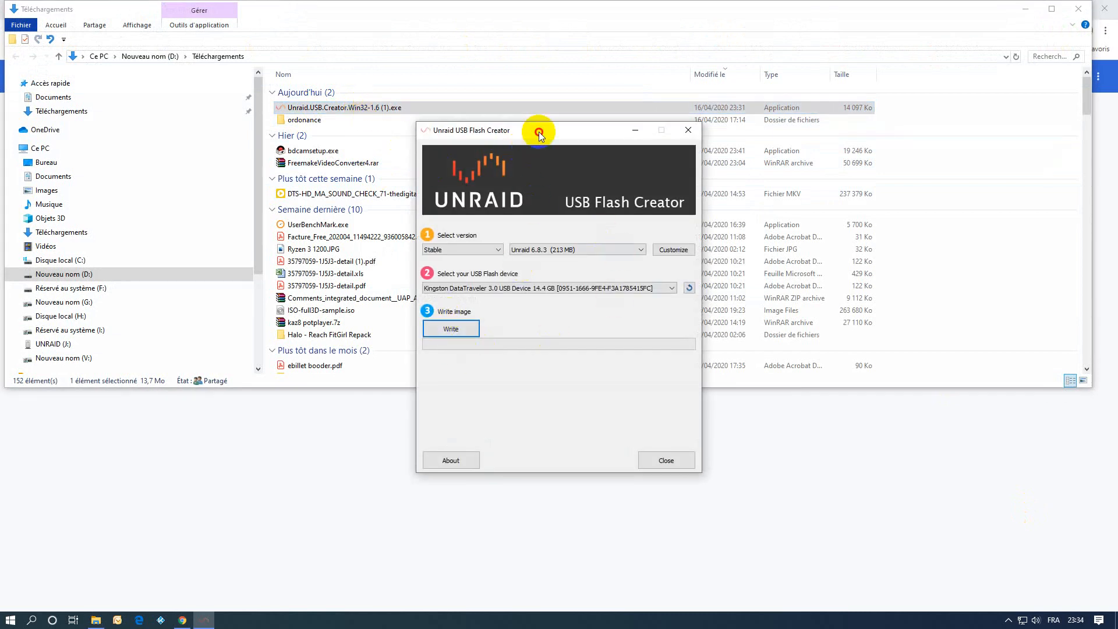
drag(539, 131, 456, 99)
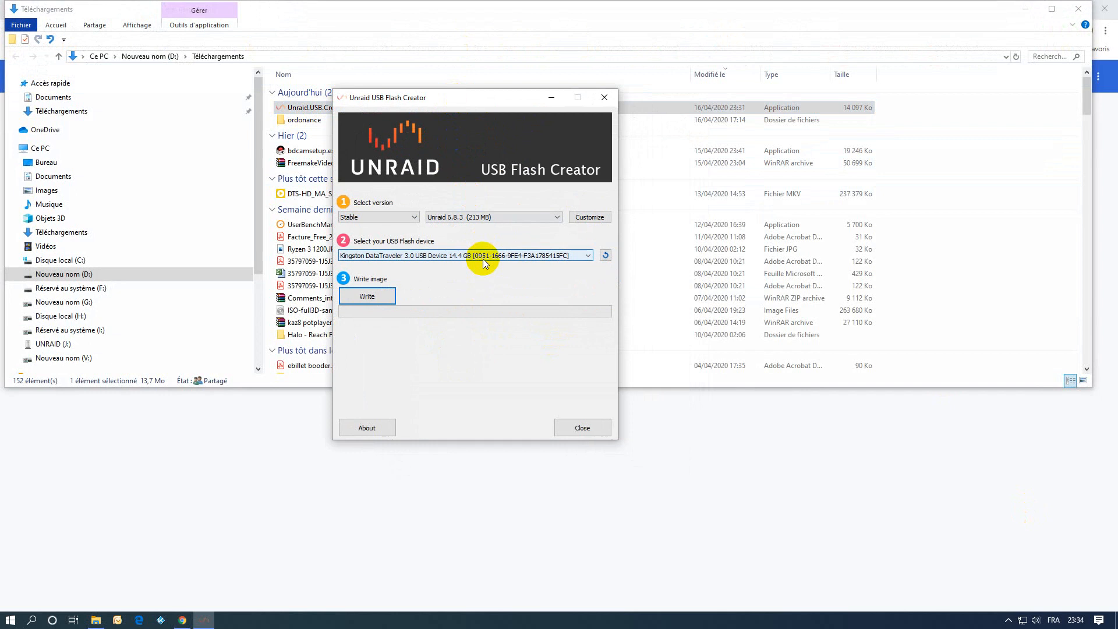
Customize the Unraid image with server name ServeurPolo, UEFI boot allowed and DHCP as the network mode.
click(589, 217)
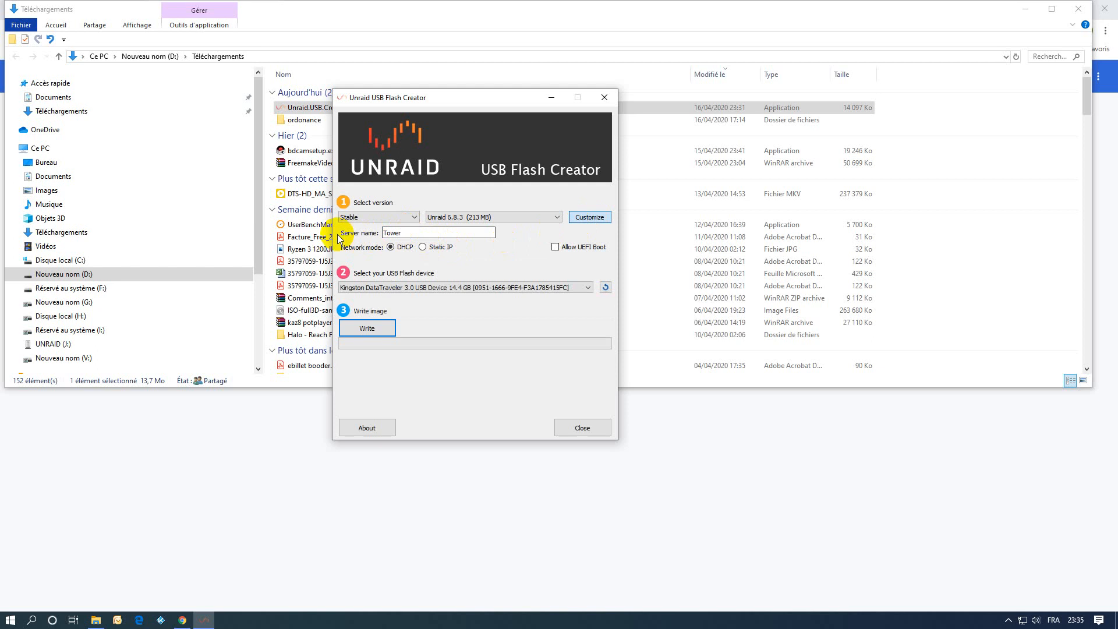
drag(413, 233, 361, 233)
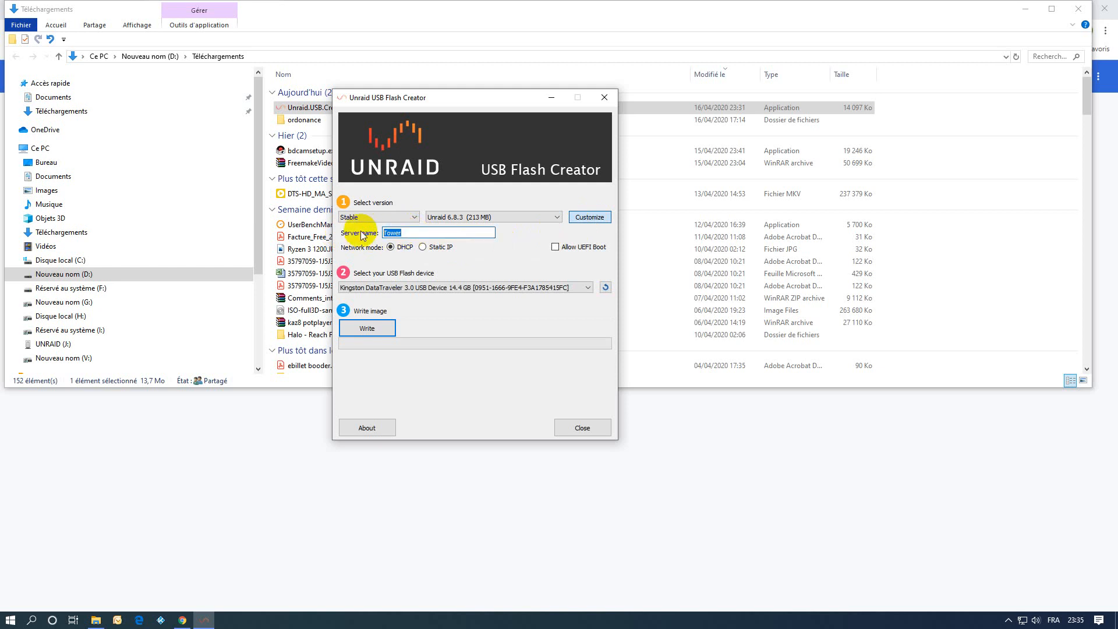
text(ServeurP)
text(olo)
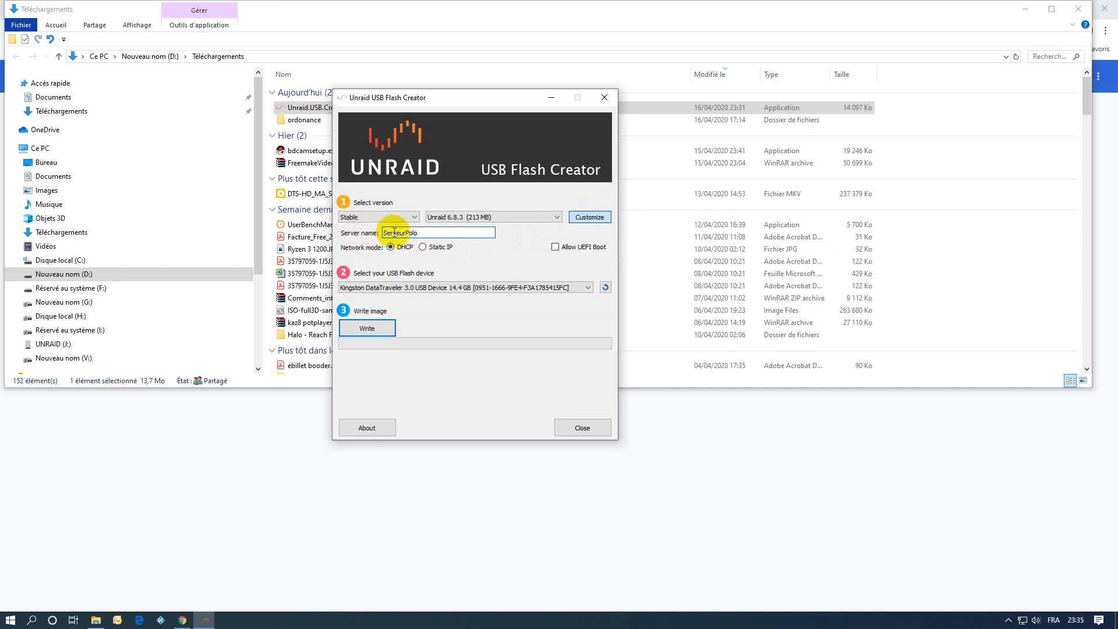
click(553, 248)
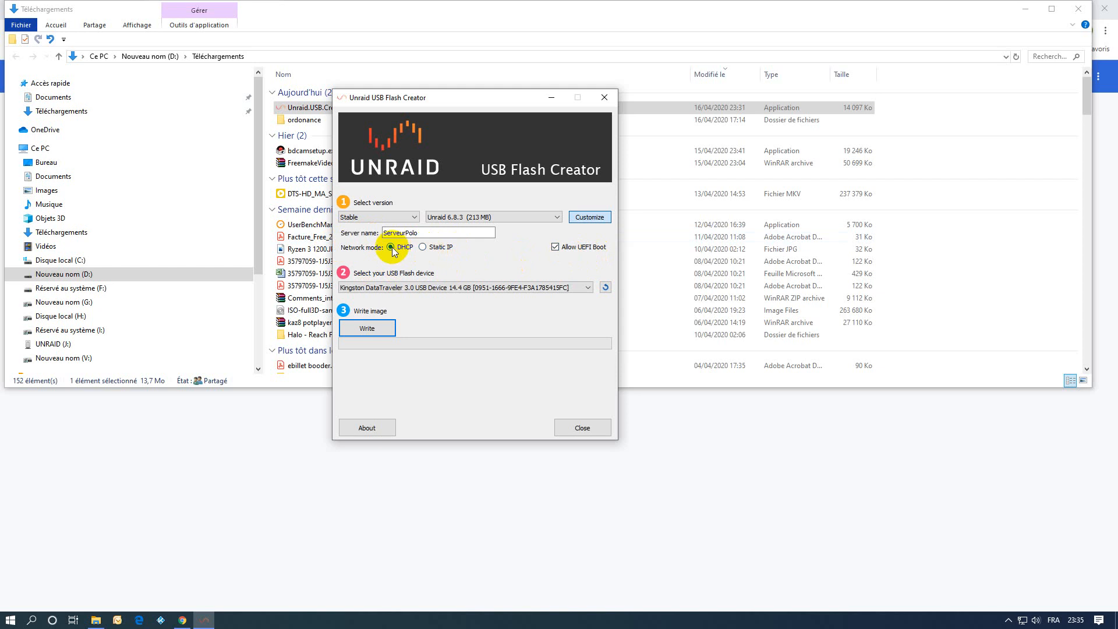
click(431, 247)
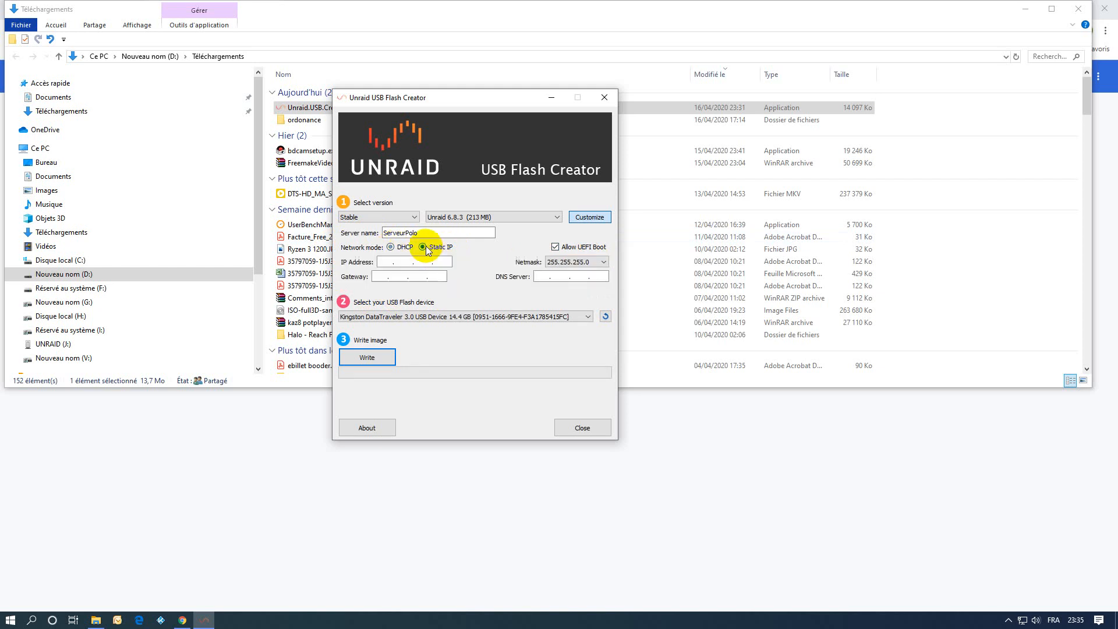
click(391, 247)
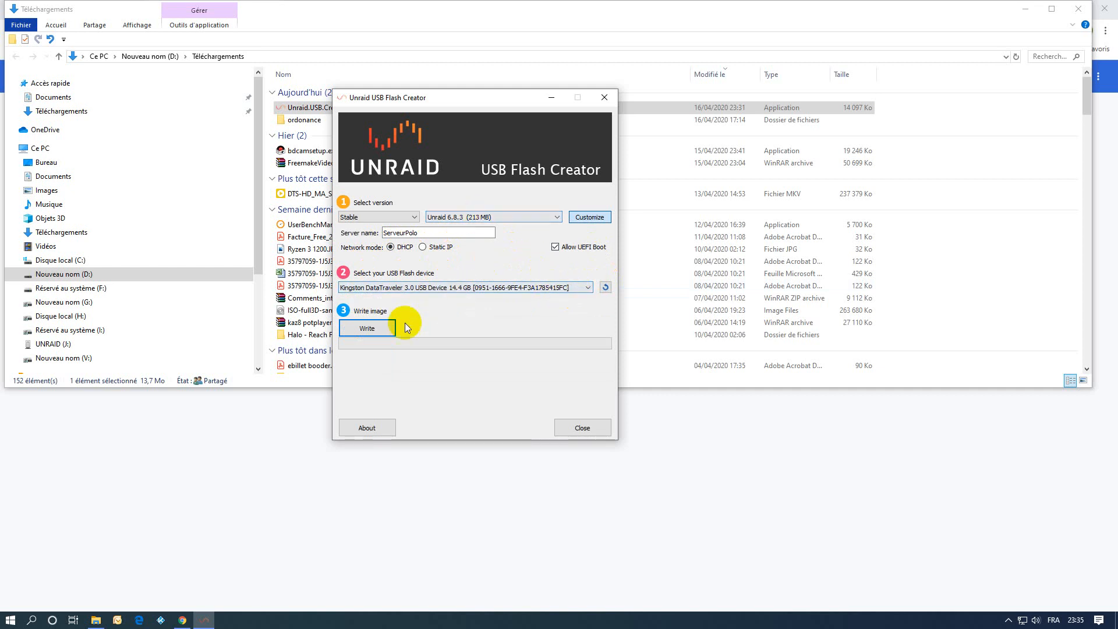
Erase the Kingston DataTraveler 3.0 USB device, write the Unraid 6.8.3 image to it, and close the flash creator.
click(364, 327)
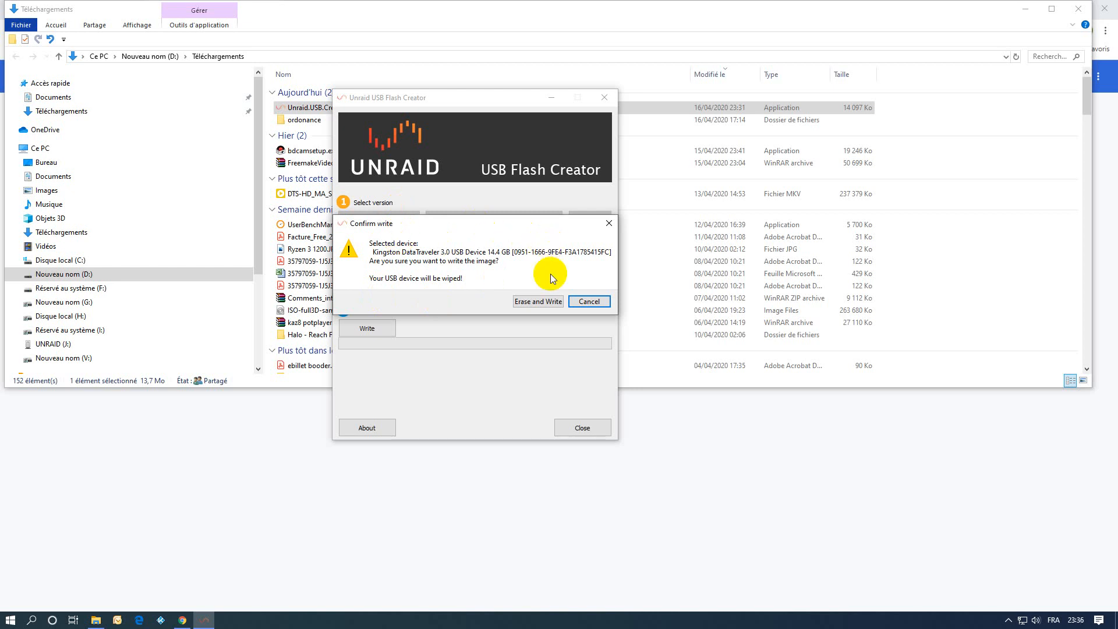
click(541, 301)
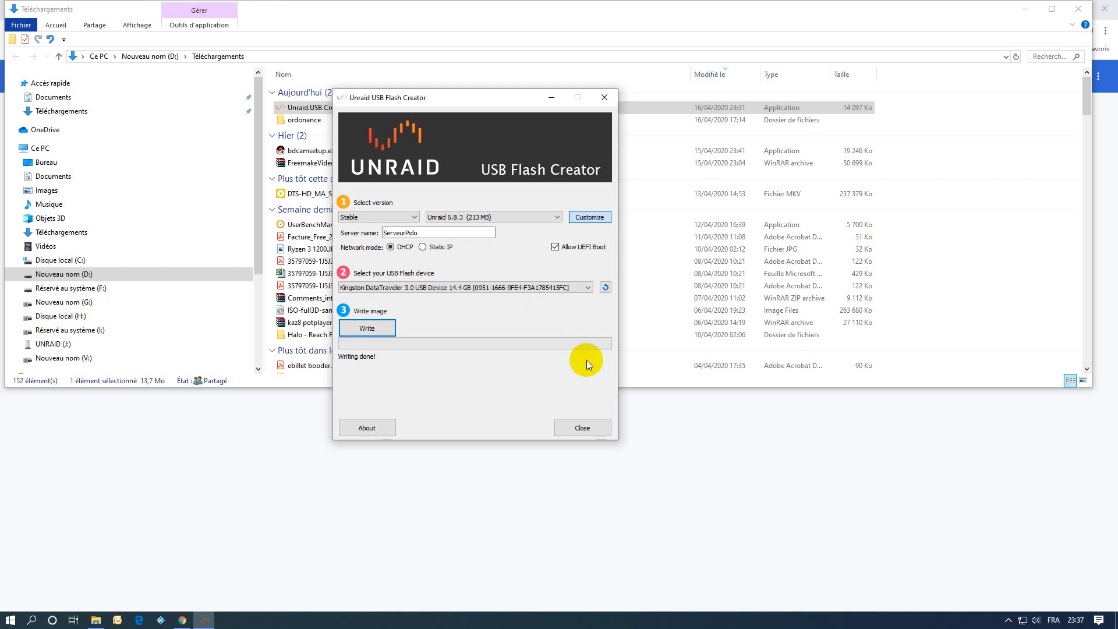
click(593, 435)
Show the hidden system tray icons.
click(1007, 621)
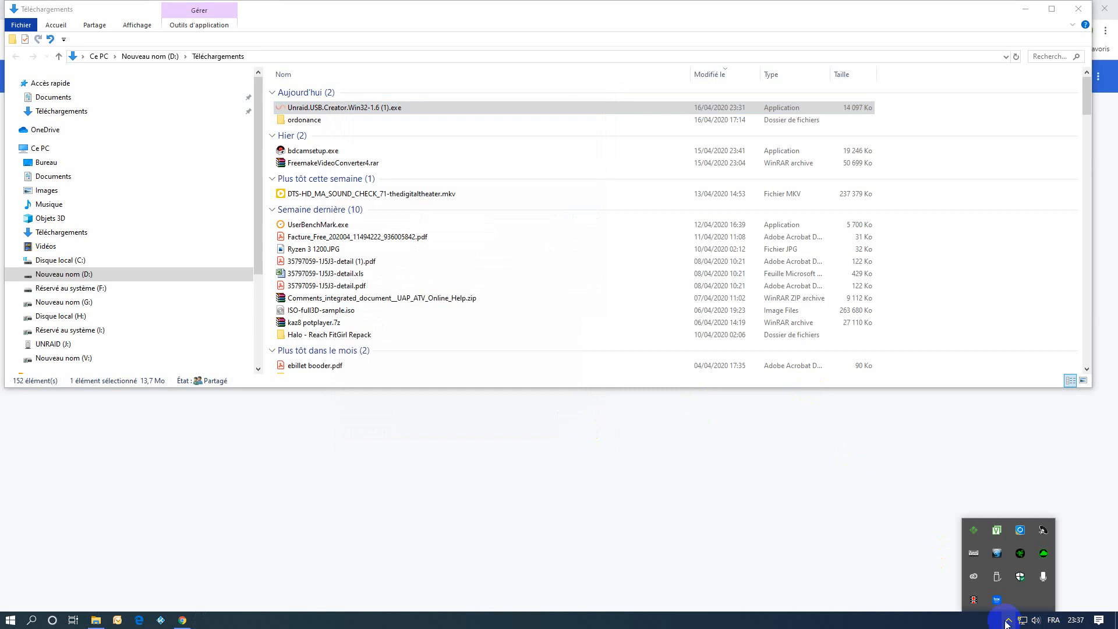